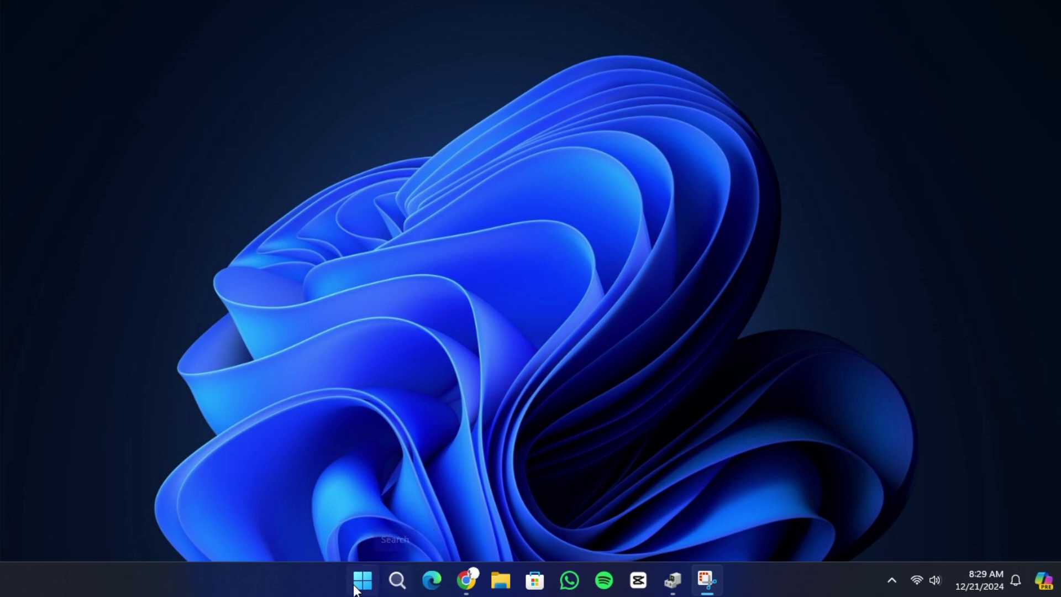
# Step: Open Device Manager from Windows search and expand 'Sound, video and game controllers'
pyautogui.click(397, 579)
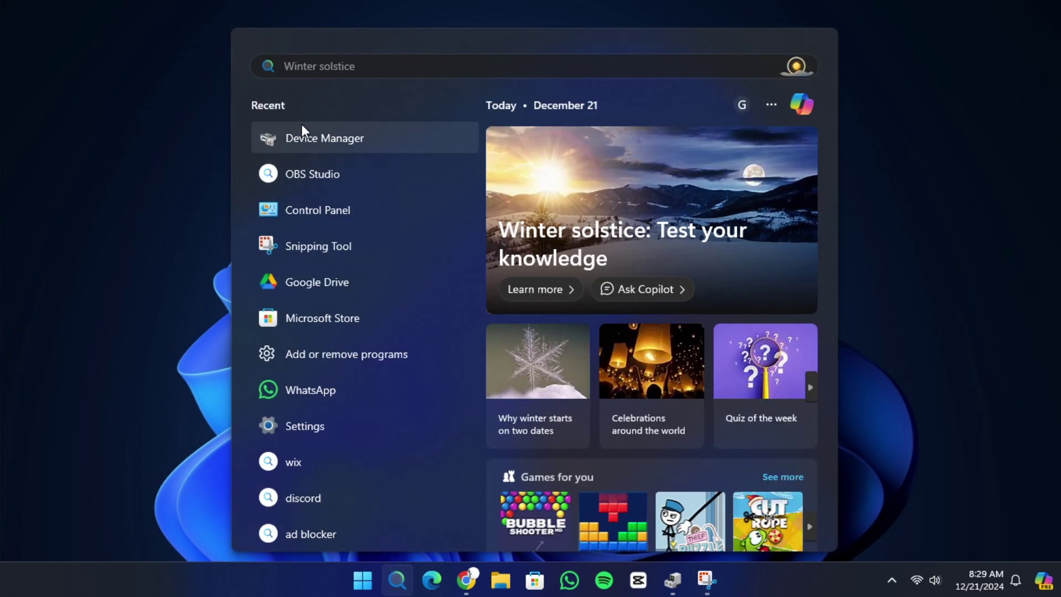
pyautogui.click(300, 145)
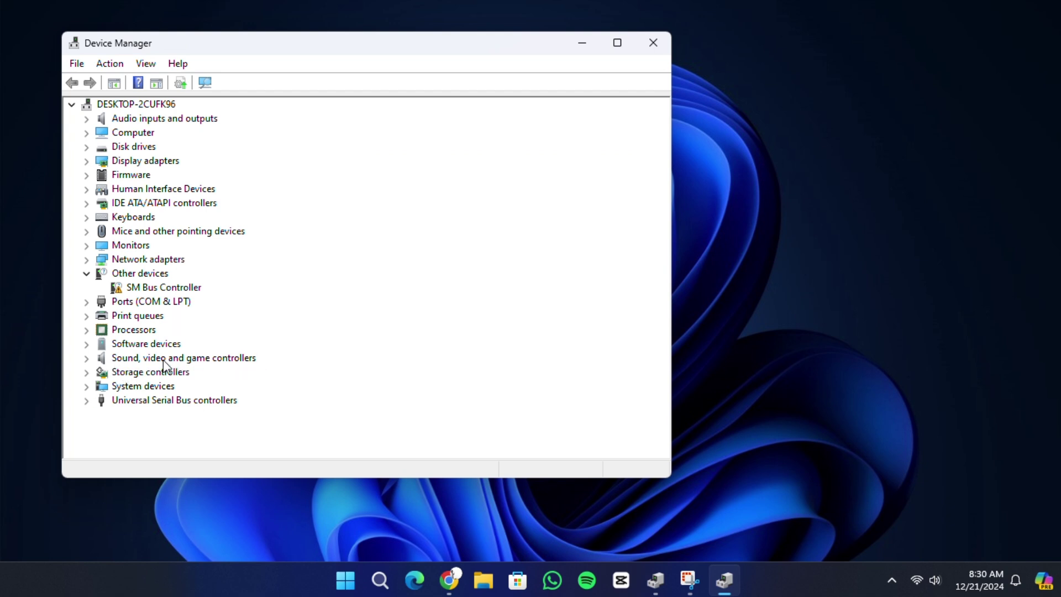
pyautogui.click(87, 359)
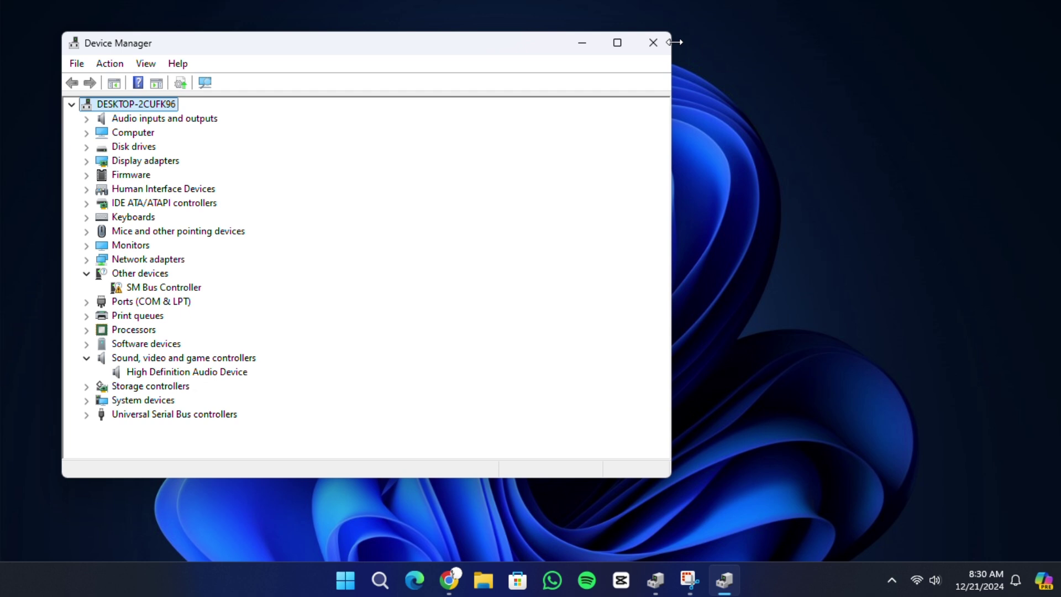
# Step: Close Device Manager and search 'realtek hd audio driver' from Chrome's address bar
pyautogui.click(654, 43)
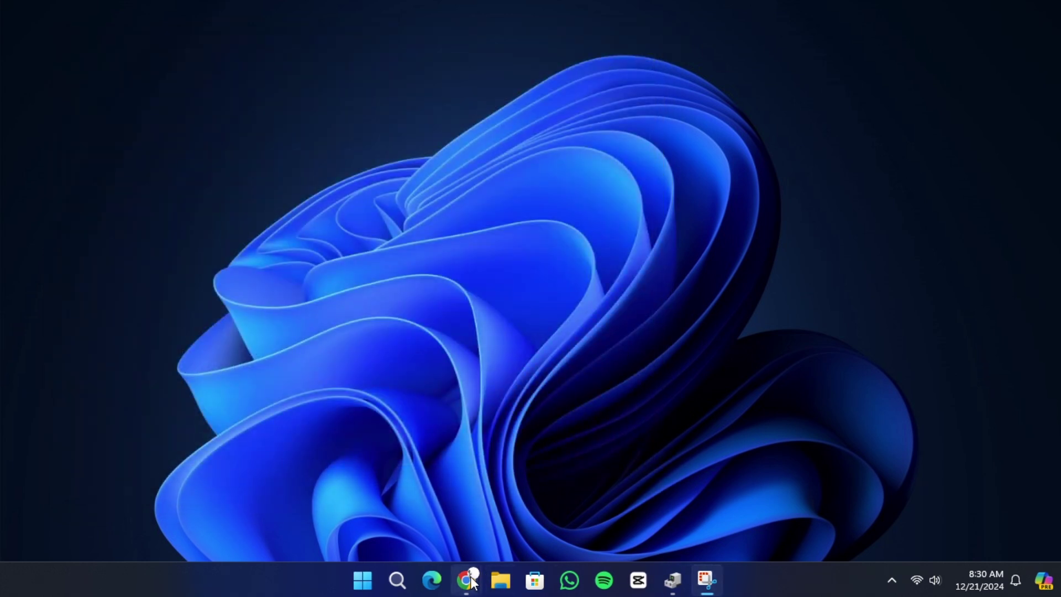
pyautogui.click(450, 580)
pyautogui.write('reak')
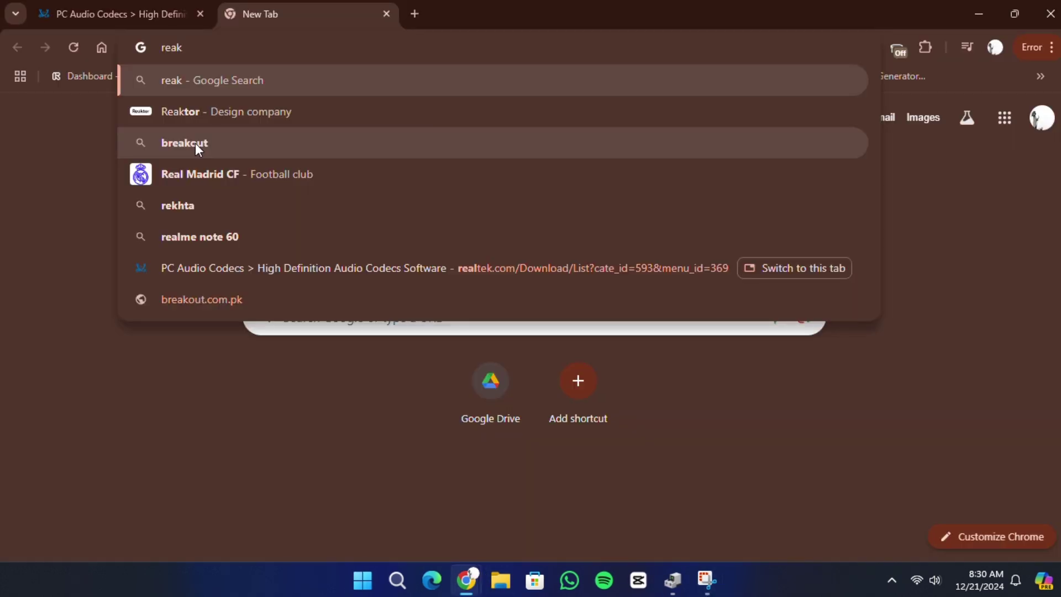
pyautogui.press('BackSpace')
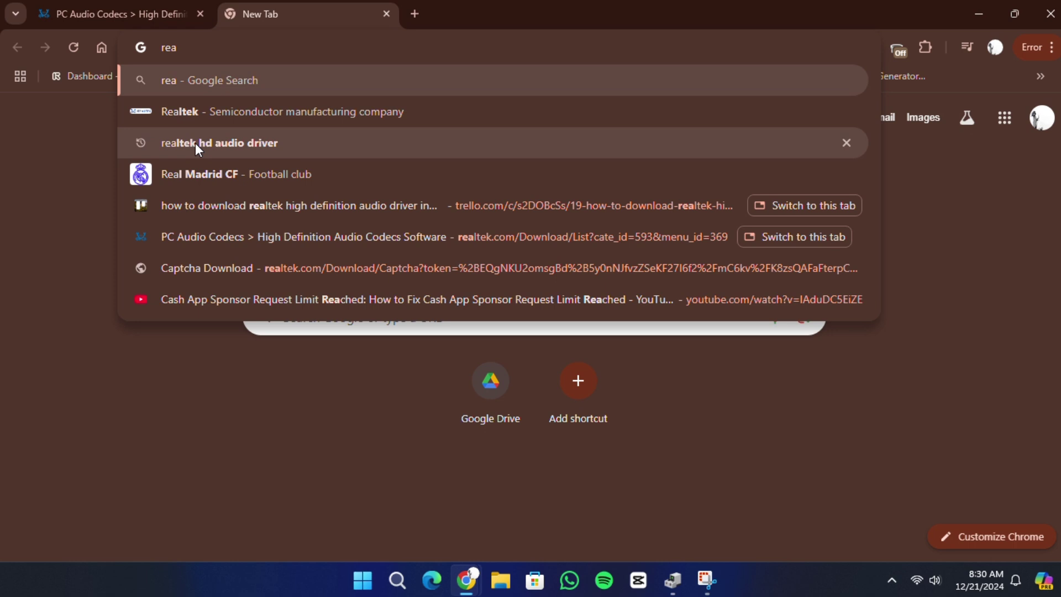
pyautogui.click(195, 142)
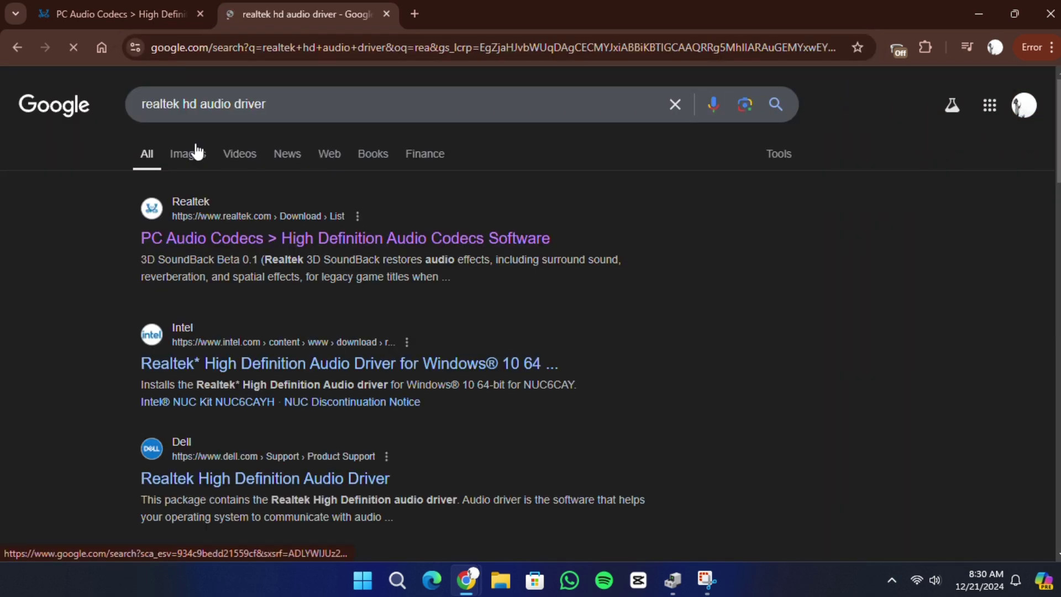
# Step: Open the realtek.com PC Audio Codecs > High Definition Audio Codecs Software result
pyautogui.click(213, 241)
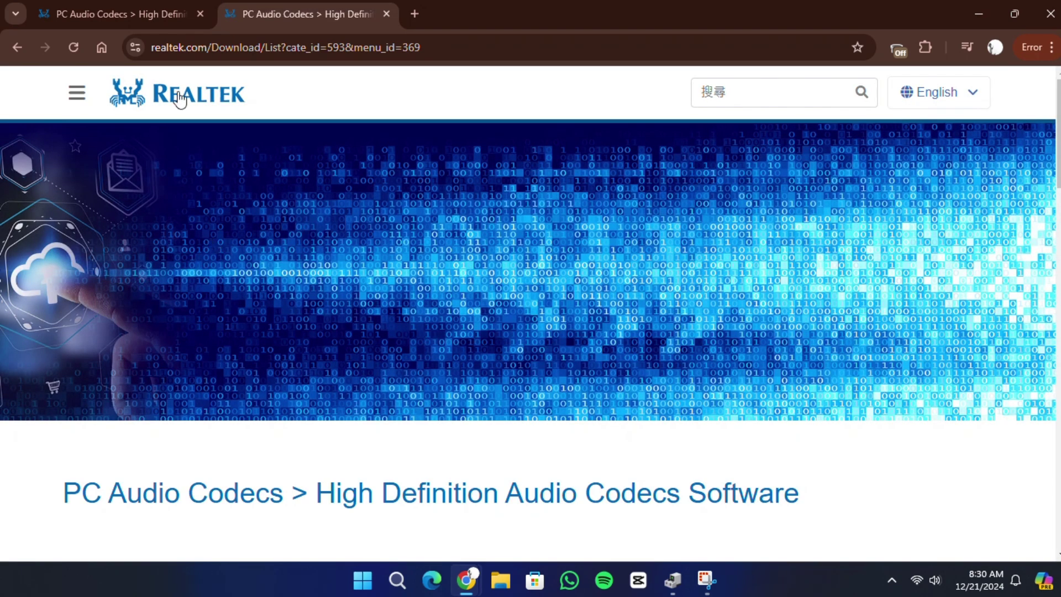
pyautogui.scroll(-4, 311, 248)
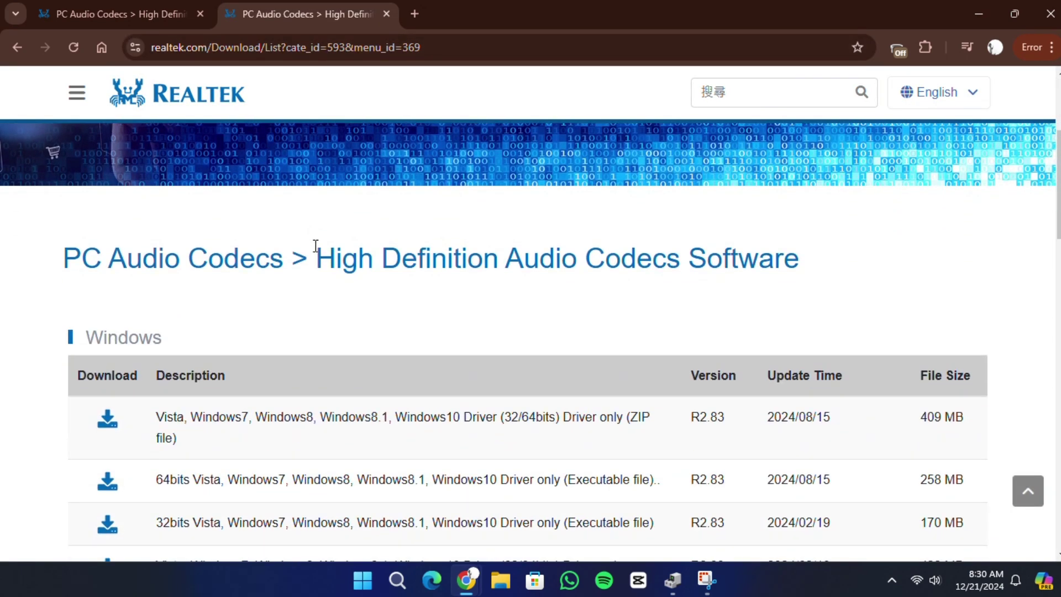
pyautogui.scroll(3, 314, 250)
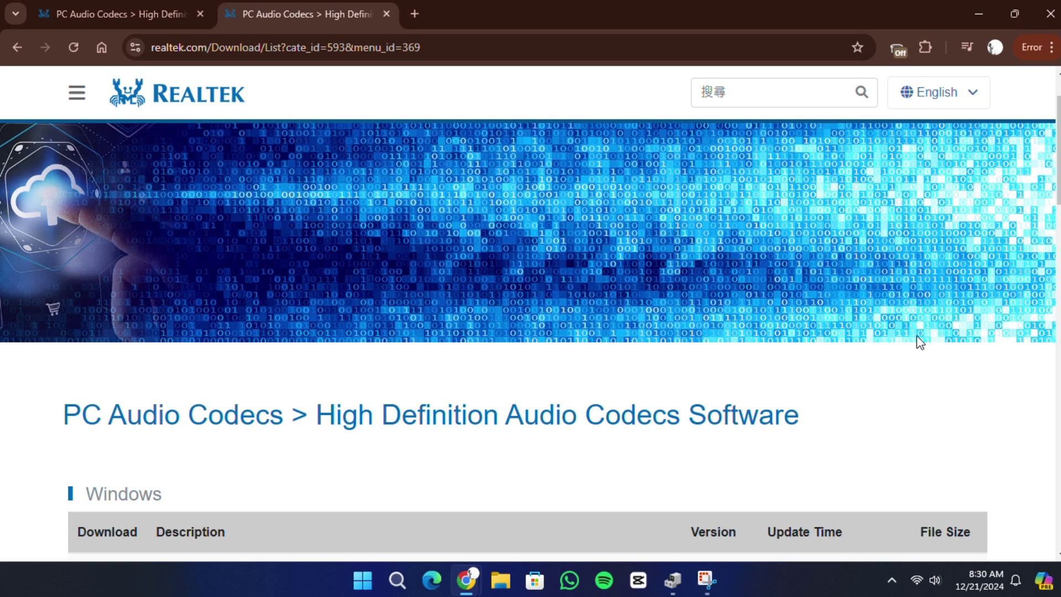
pyautogui.scroll(-4, 729, 240)
pyautogui.scroll(-1, 731, 253)
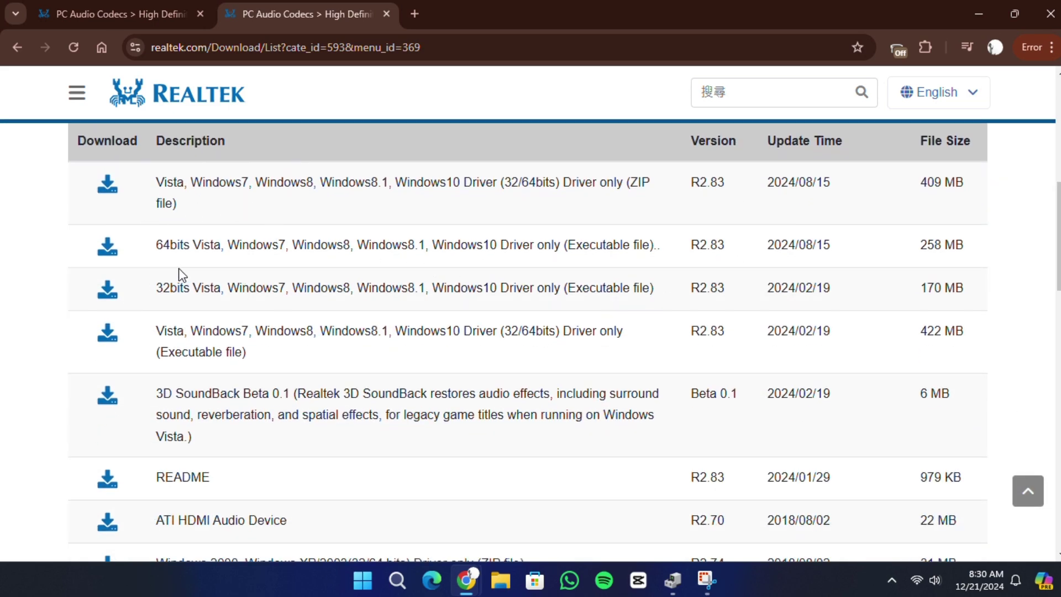
pyautogui.scroll(-5, 332, 315)
pyautogui.scroll(6, 336, 325)
pyautogui.scroll(-2, 337, 325)
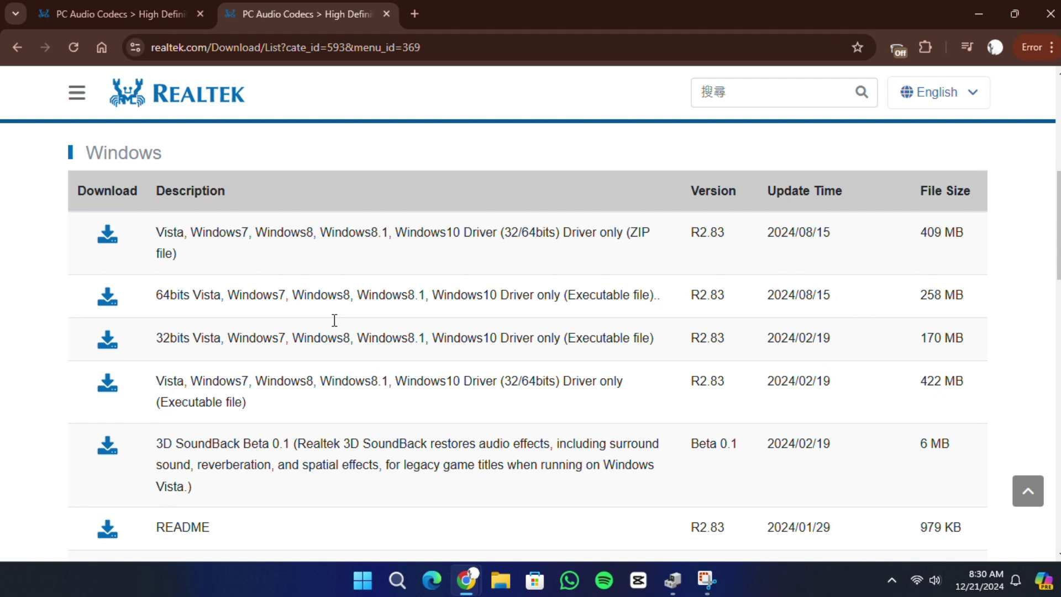
pyautogui.scroll(-1, 336, 325)
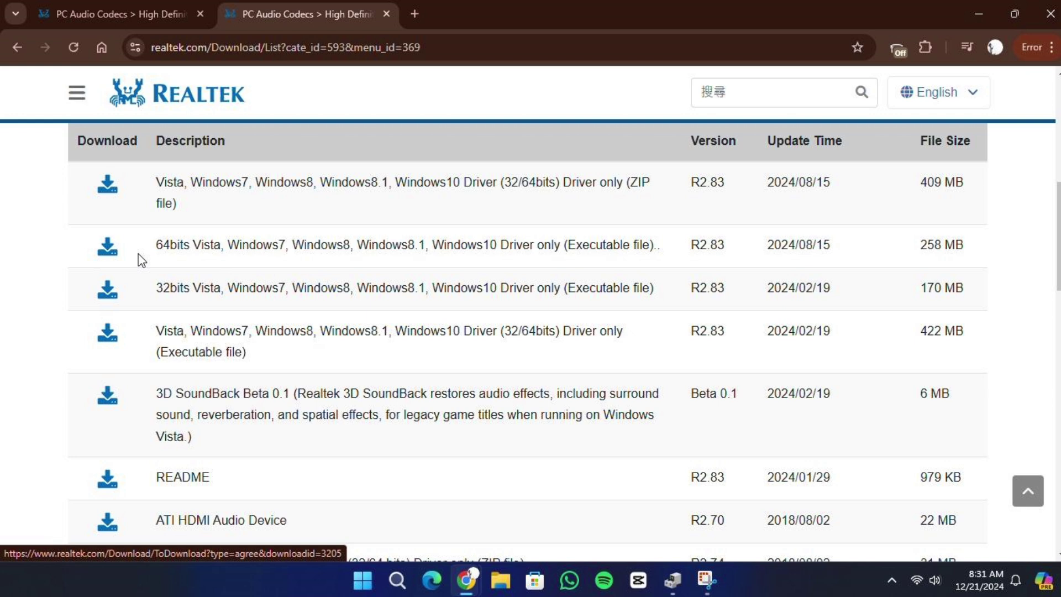
# Step: Choose the 64-bit Executable R2.83 download, accept the terms, and request the file
pyautogui.click(107, 248)
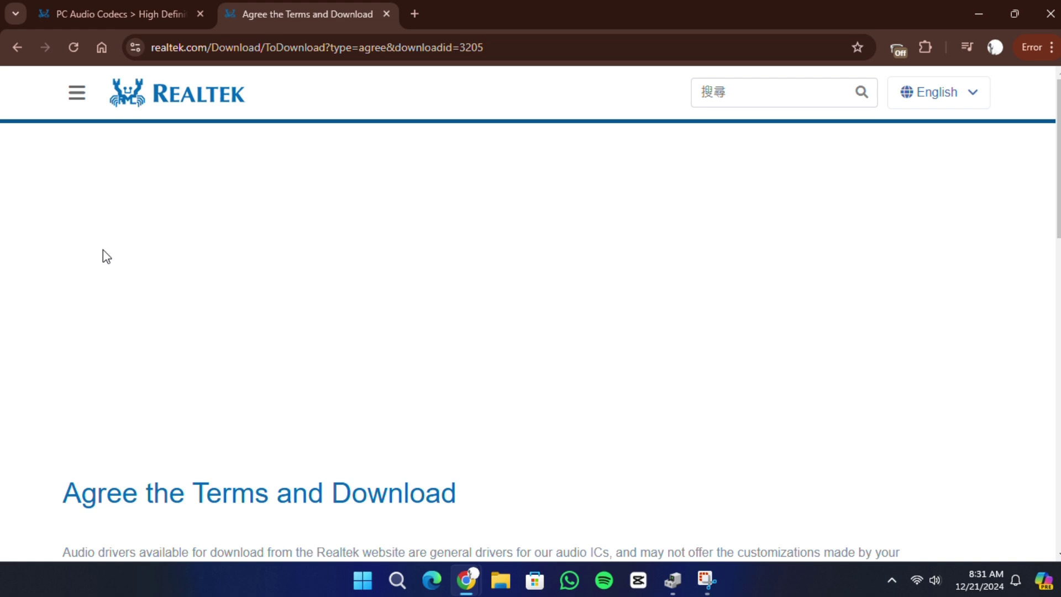
pyautogui.scroll(-2, 230, 307)
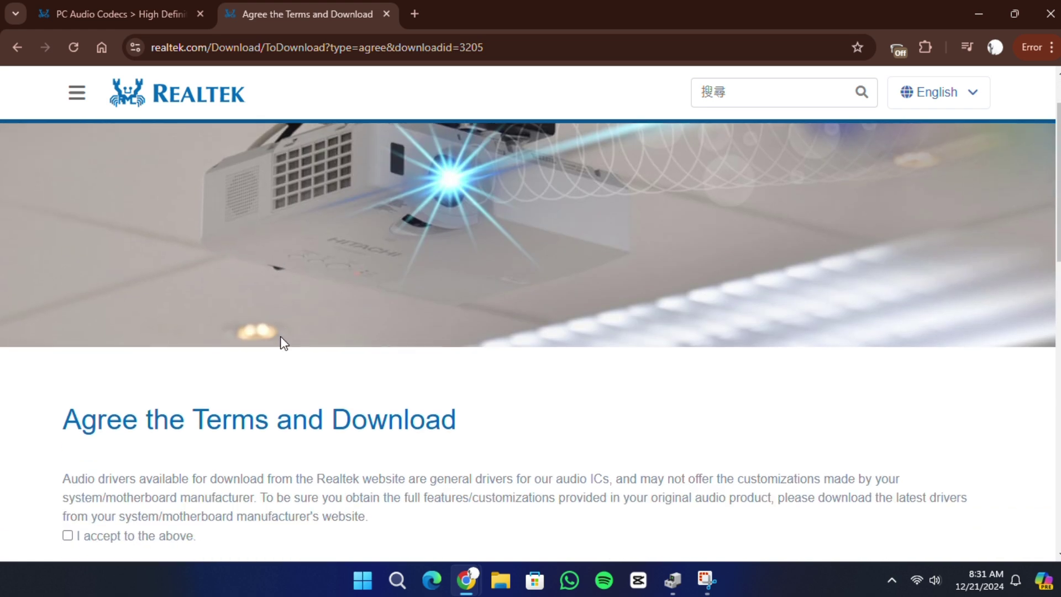
pyautogui.scroll(-2, 280, 336)
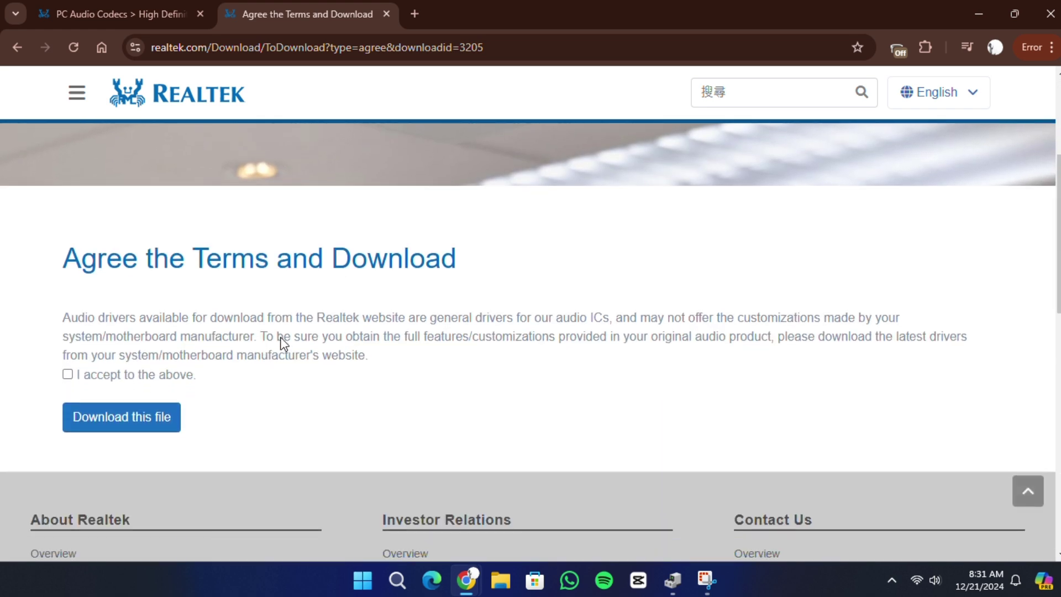
pyautogui.click(68, 375)
pyautogui.click(113, 418)
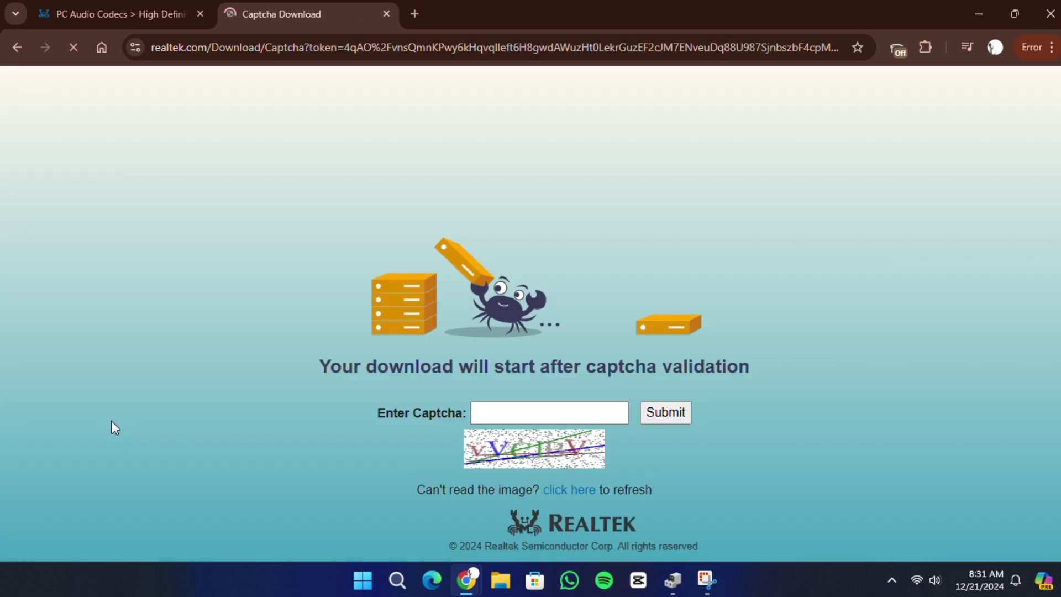
pyautogui.write('vwjmrh')
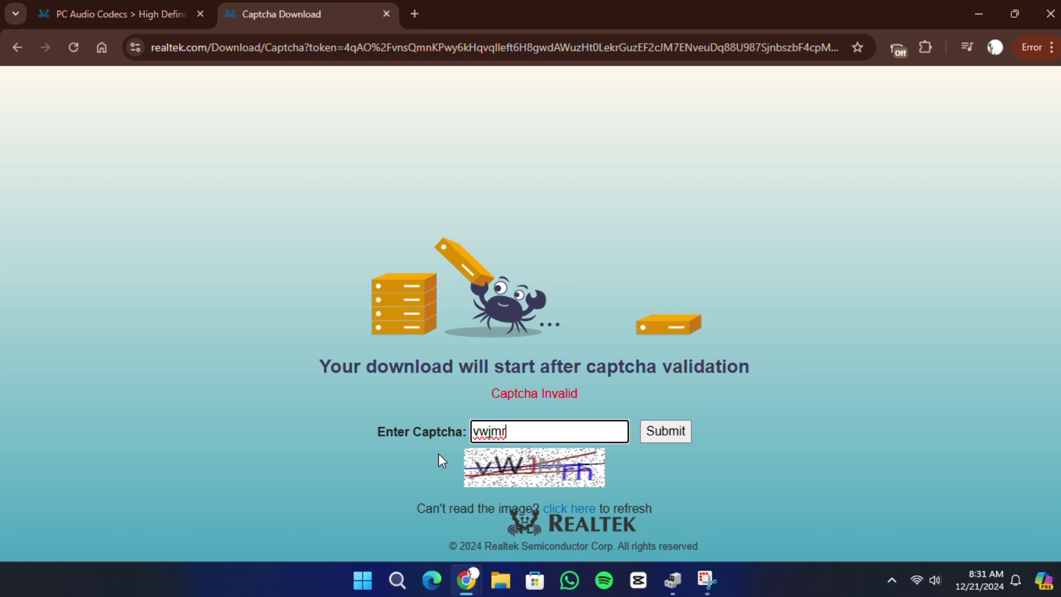
# Step: Submit the entered captcha to start the R2.83 driver download
pyautogui.click(666, 431)
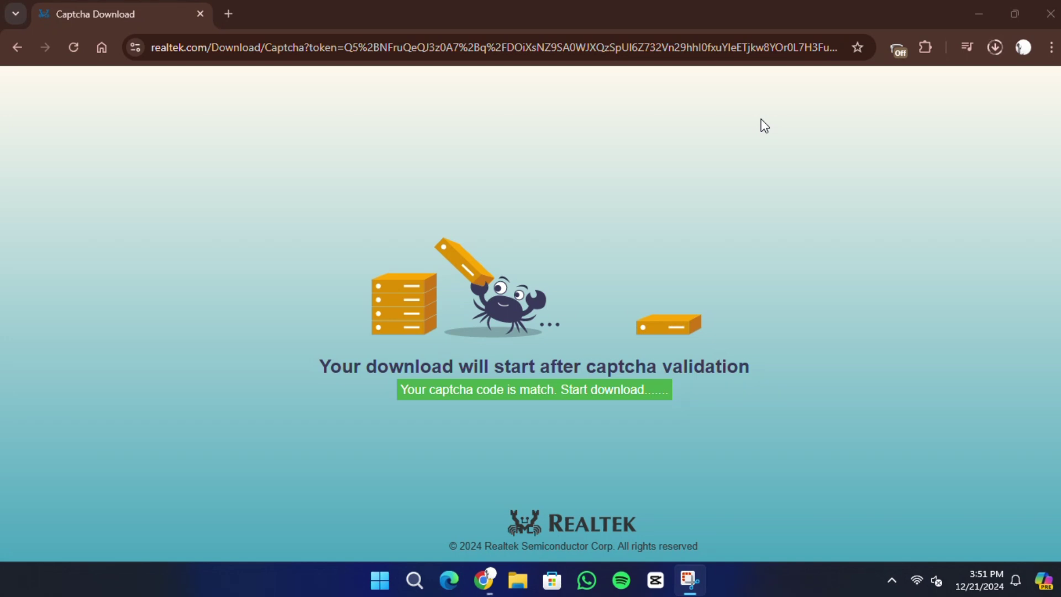
# Step: Run the 64bit_Win7_Win8_Win81_Win10_R283 installer from Downloads > Programs in File Explorer
pyautogui.click(1051, 14)
pyautogui.click(66, 196)
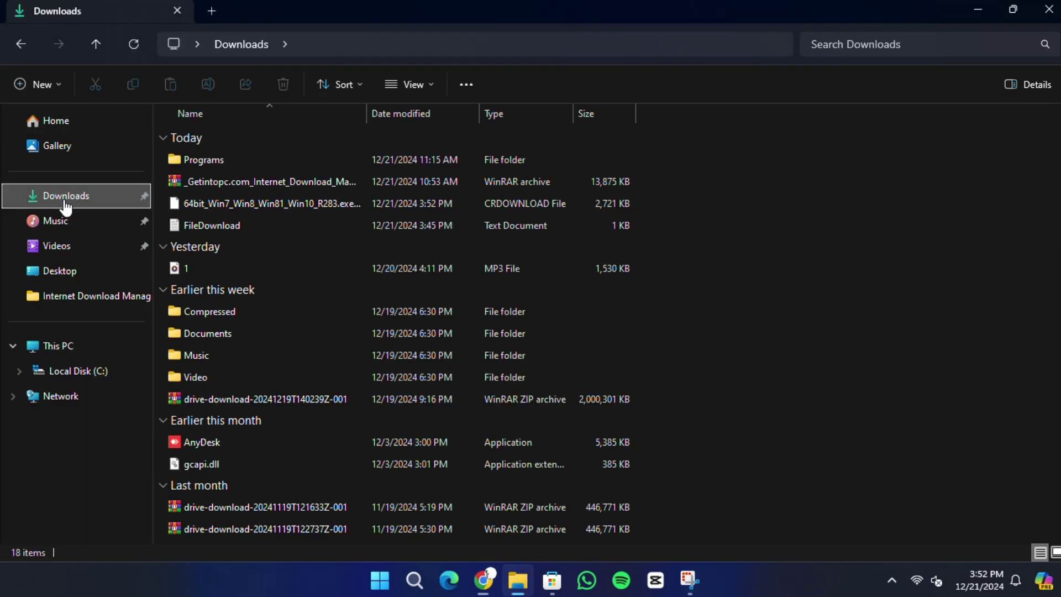
pyautogui.doubleClick(204, 160)
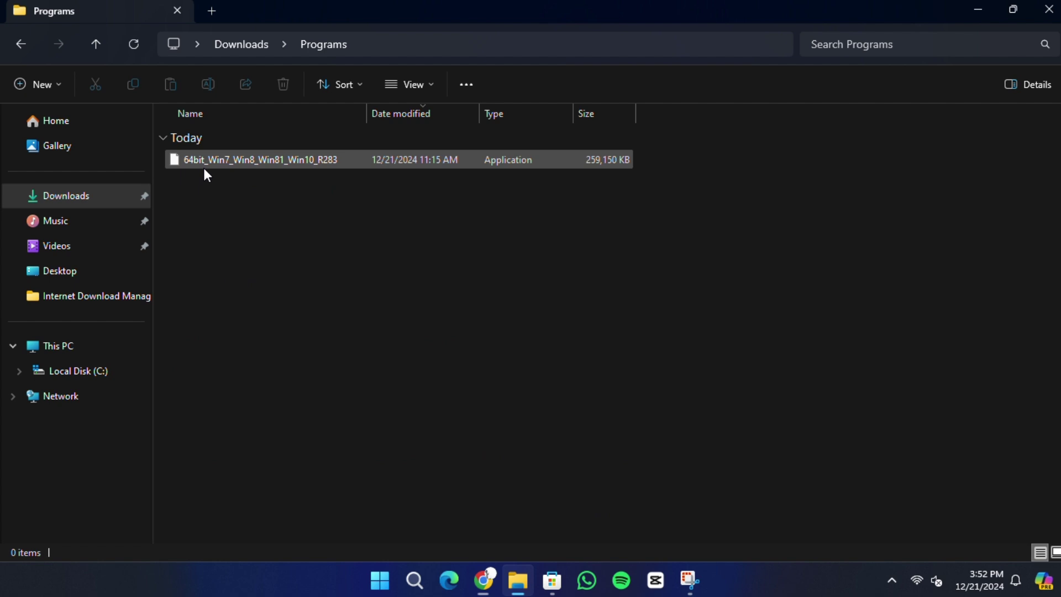
pyautogui.click(228, 160)
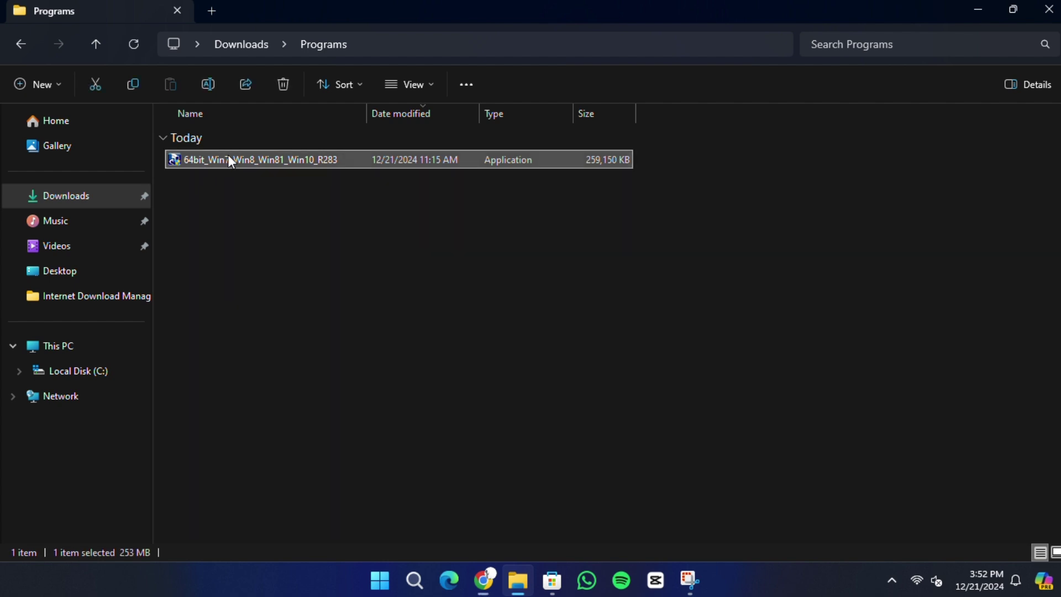
pyautogui.rightClick(229, 159)
pyautogui.click(212, 175)
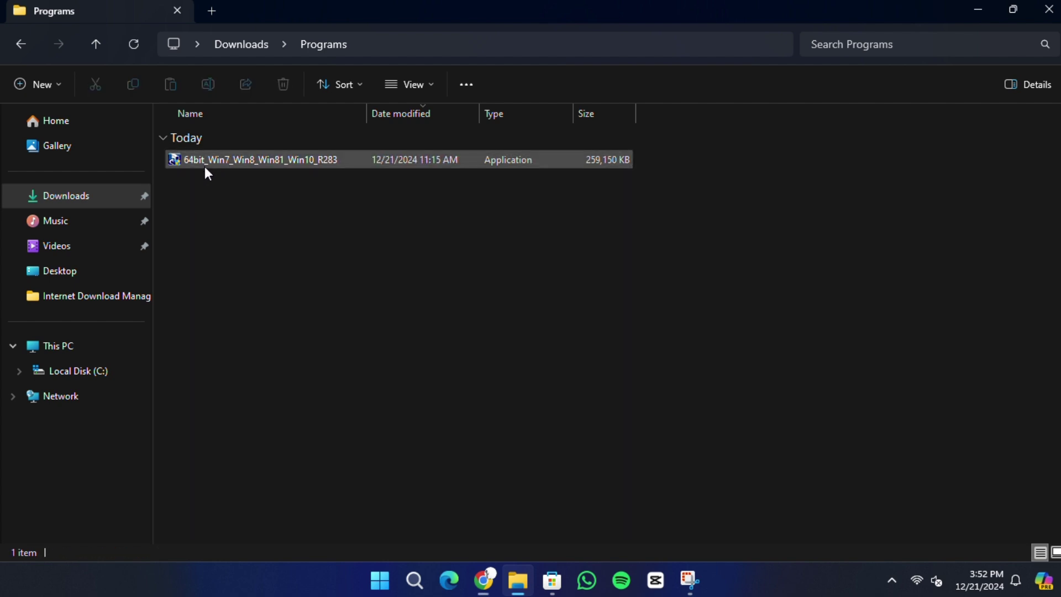
pyautogui.doubleClick(206, 162)
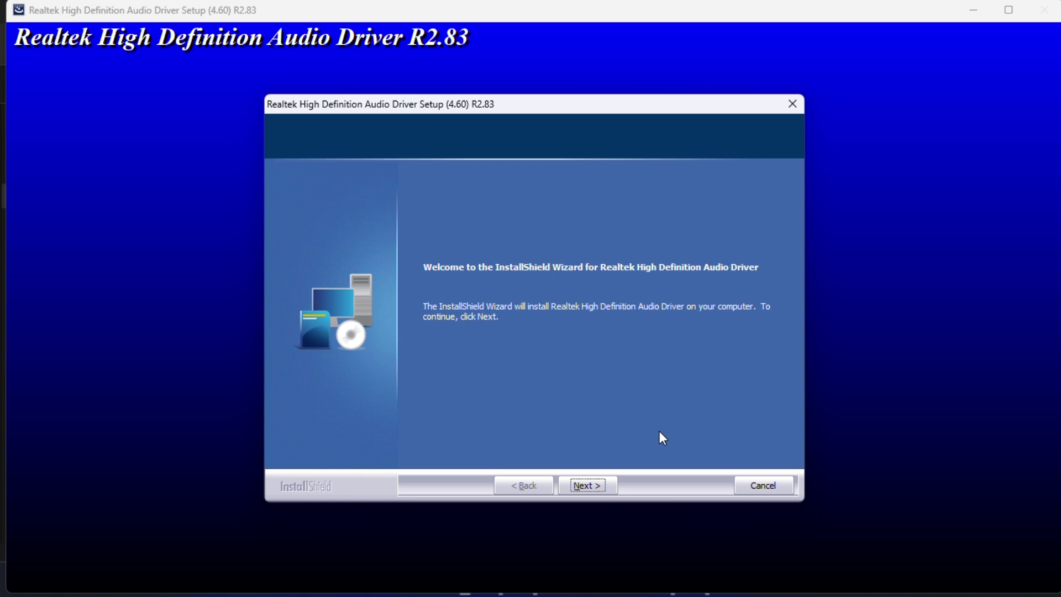
# Step: Continue past the R2.83 InstallShield welcome page to begin installation
pyautogui.click(586, 485)
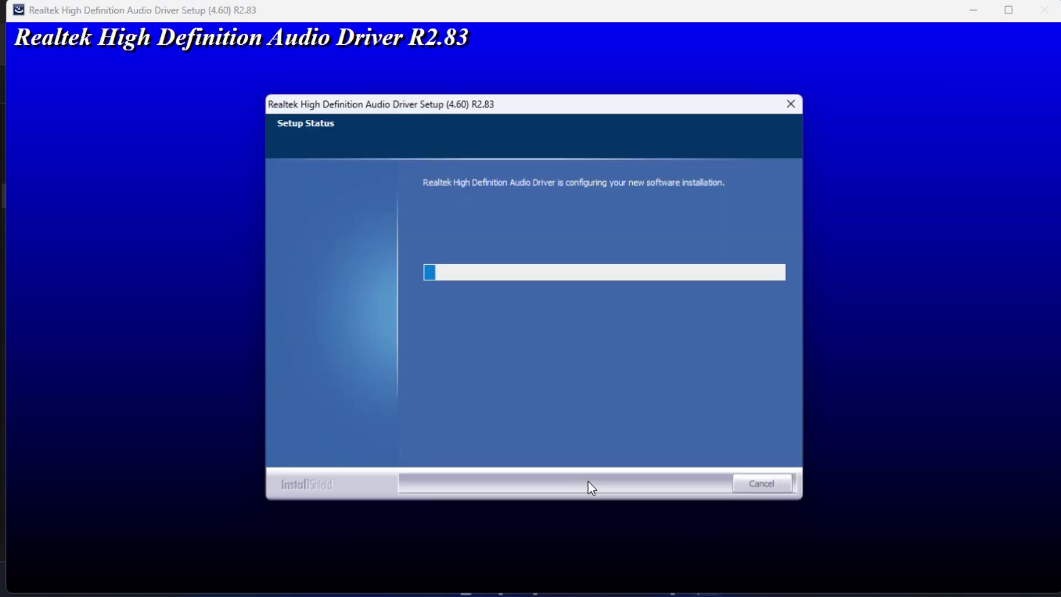